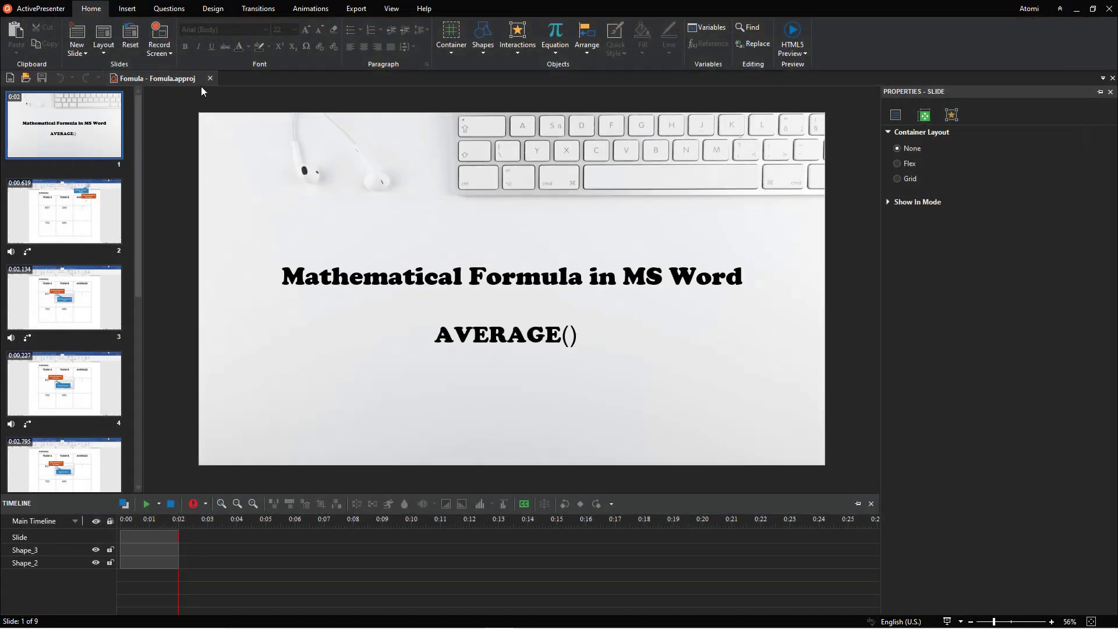
- Run a Demonstration-mode HTML5 preview of the Formula project in Chrome and resume its playback
click(805, 53)
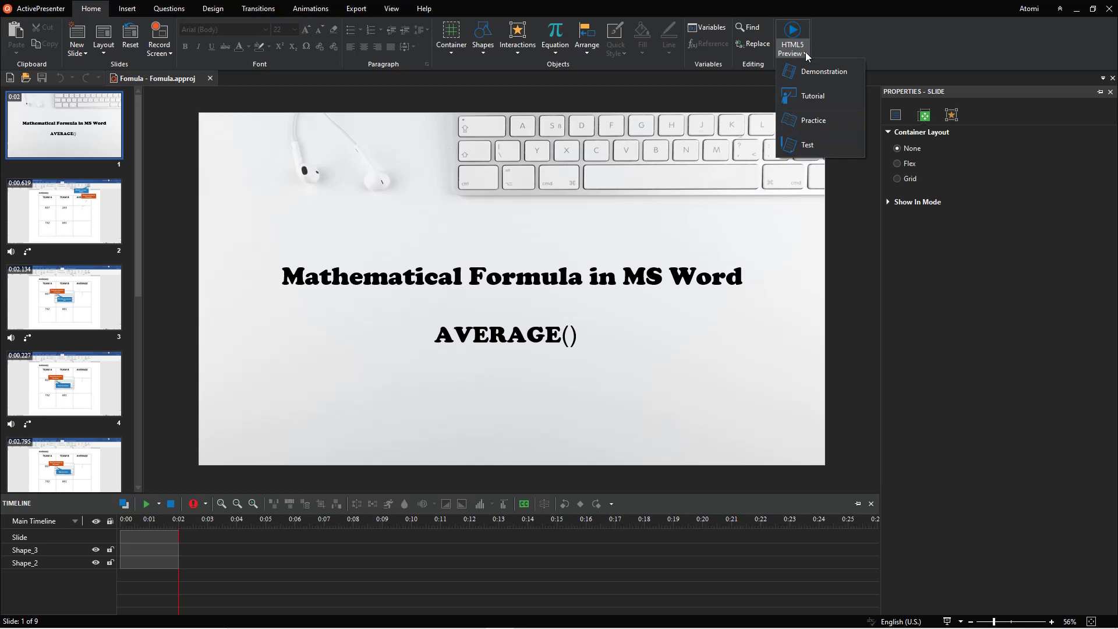
key(Escape)
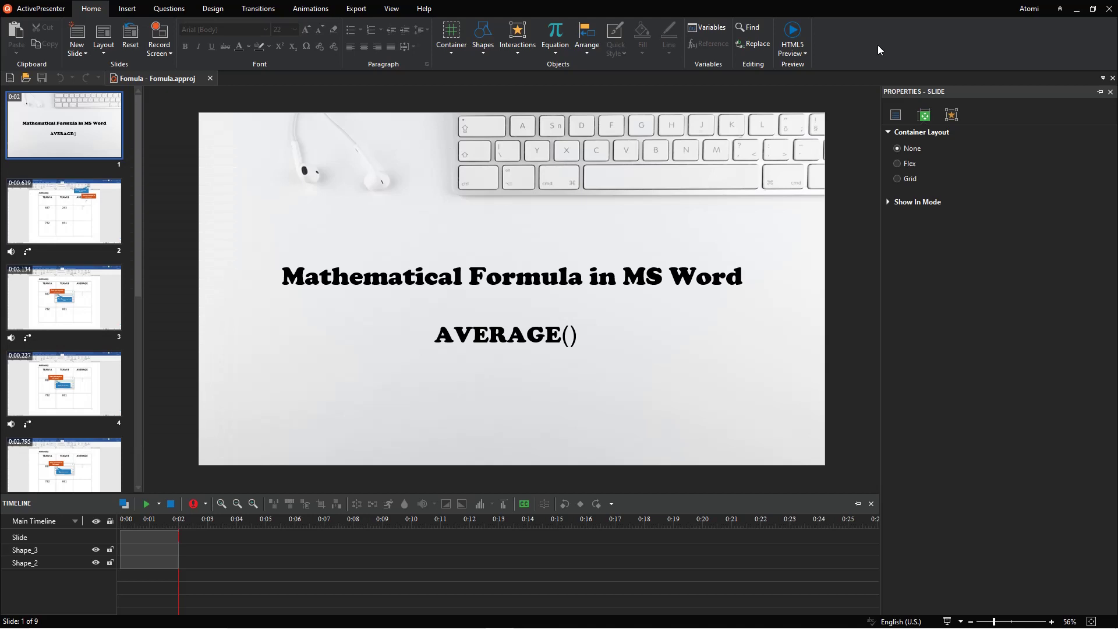
click(809, 54)
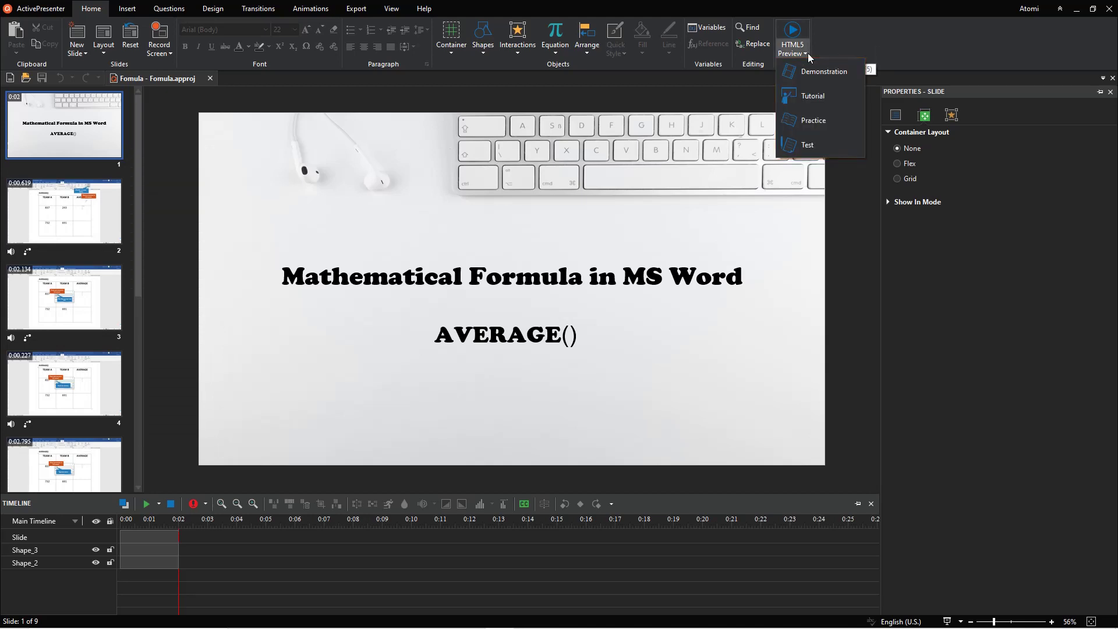
click(850, 78)
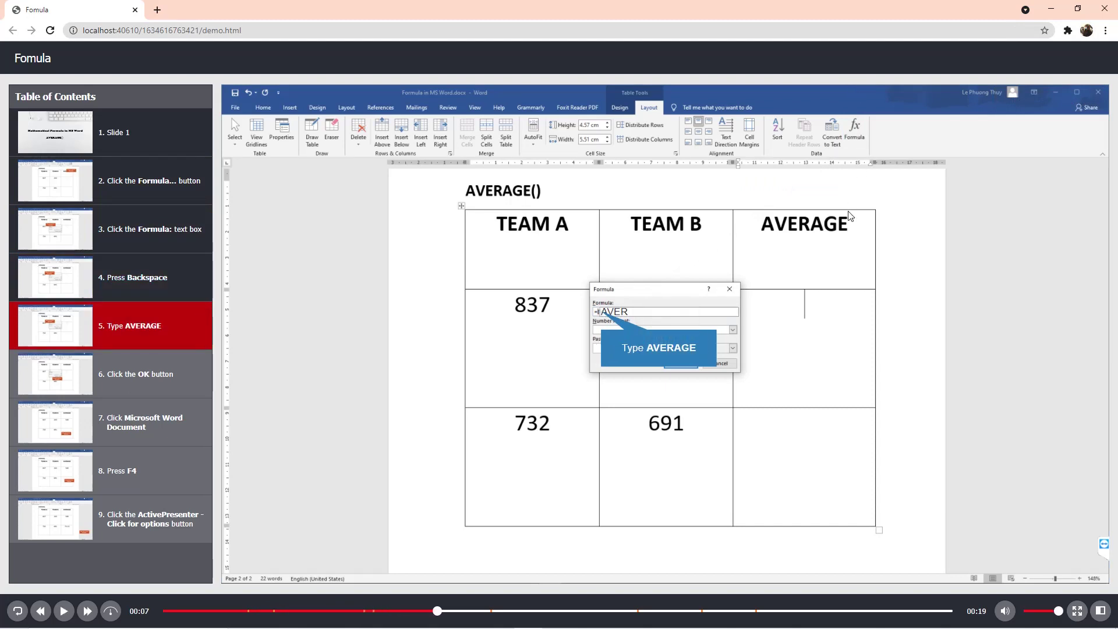
key(space)
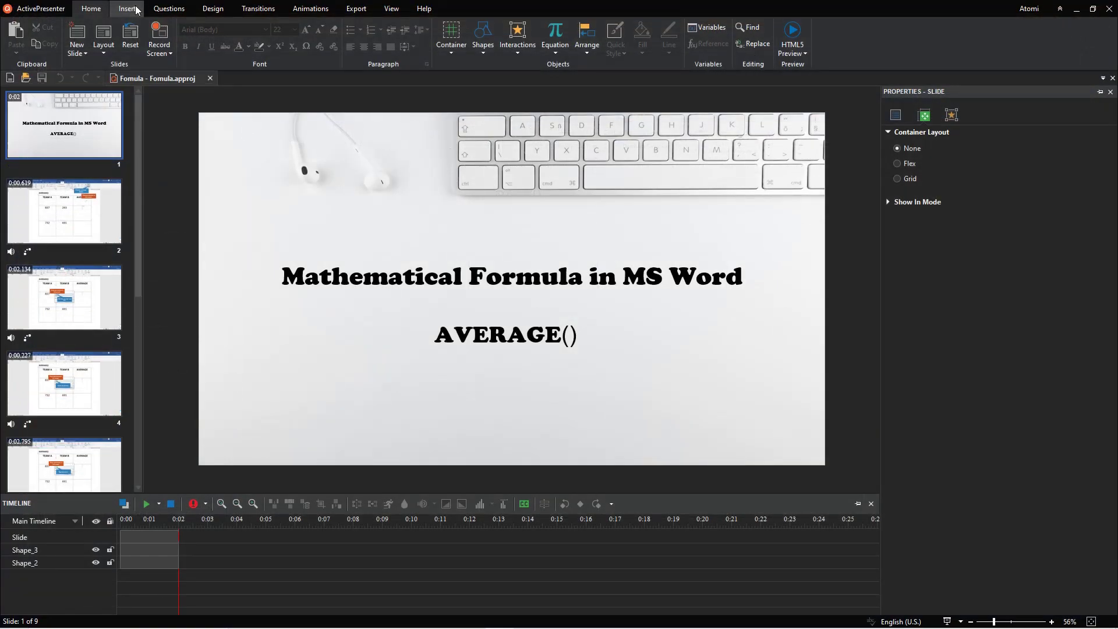
- Preview the project in Tutorial mode, unmute it, then close the Chrome tab
click(807, 50)
click(846, 95)
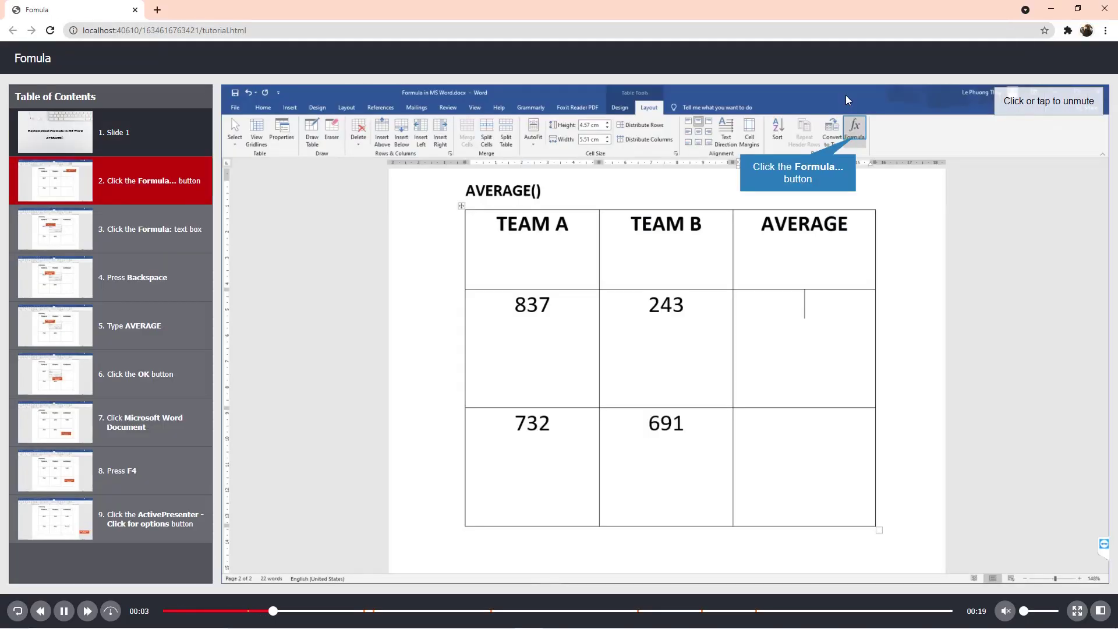
click(845, 95)
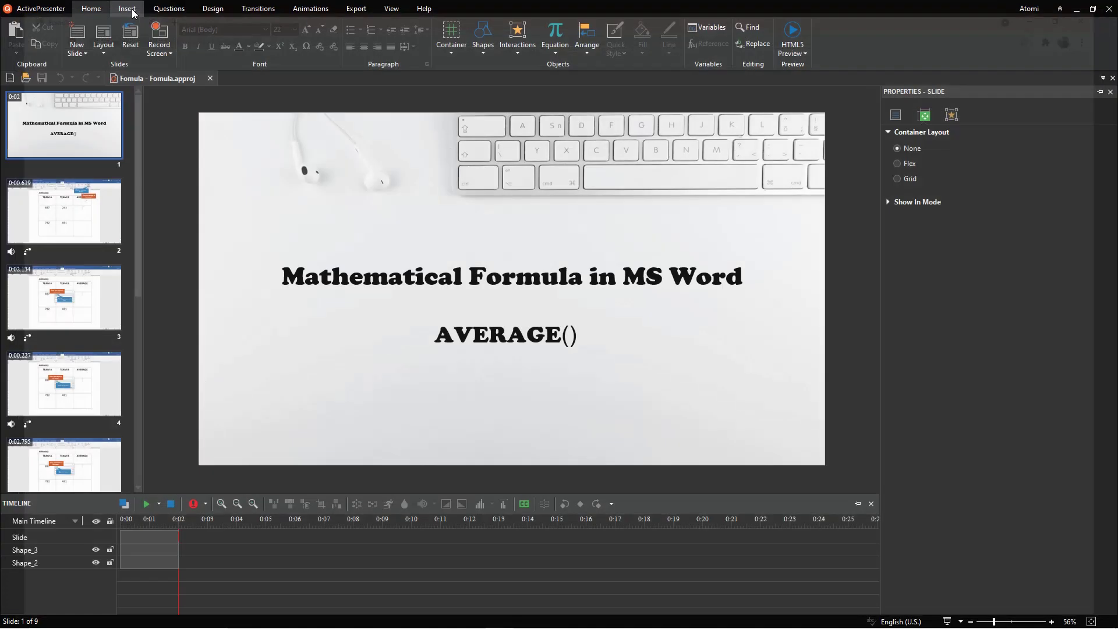
click(136, 10)
- Preview the project in Practice mode and attempt the Formula dialog step
click(806, 54)
click(837, 117)
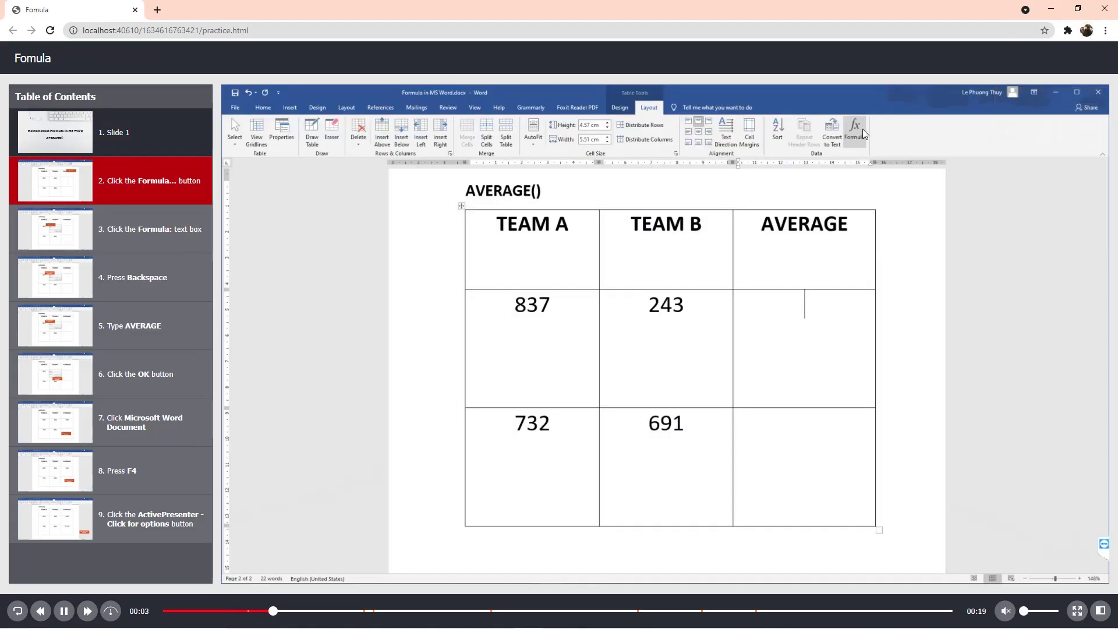
click(862, 128)
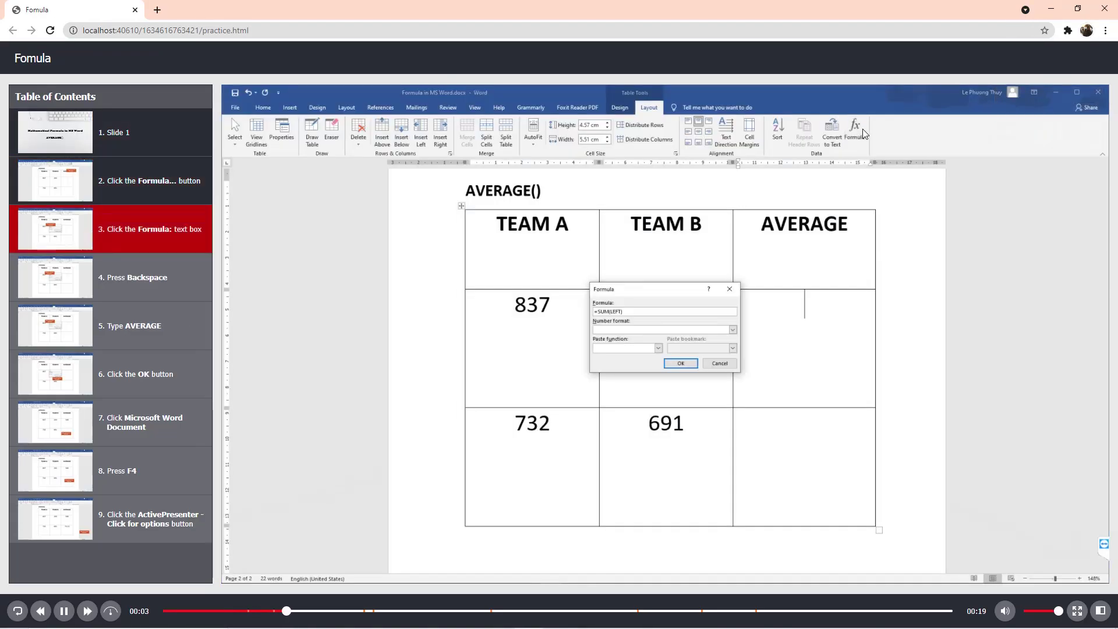
click(694, 363)
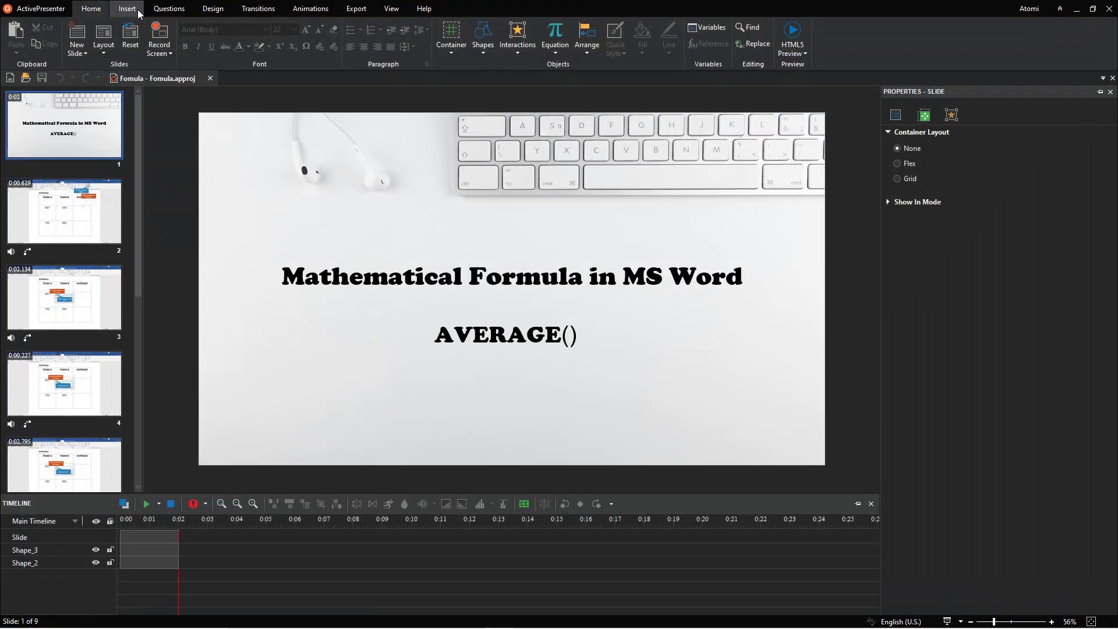
- Run a Test-mode preview, unmute it, submit the Formula dialog answer, and close the tab
click(808, 54)
click(833, 141)
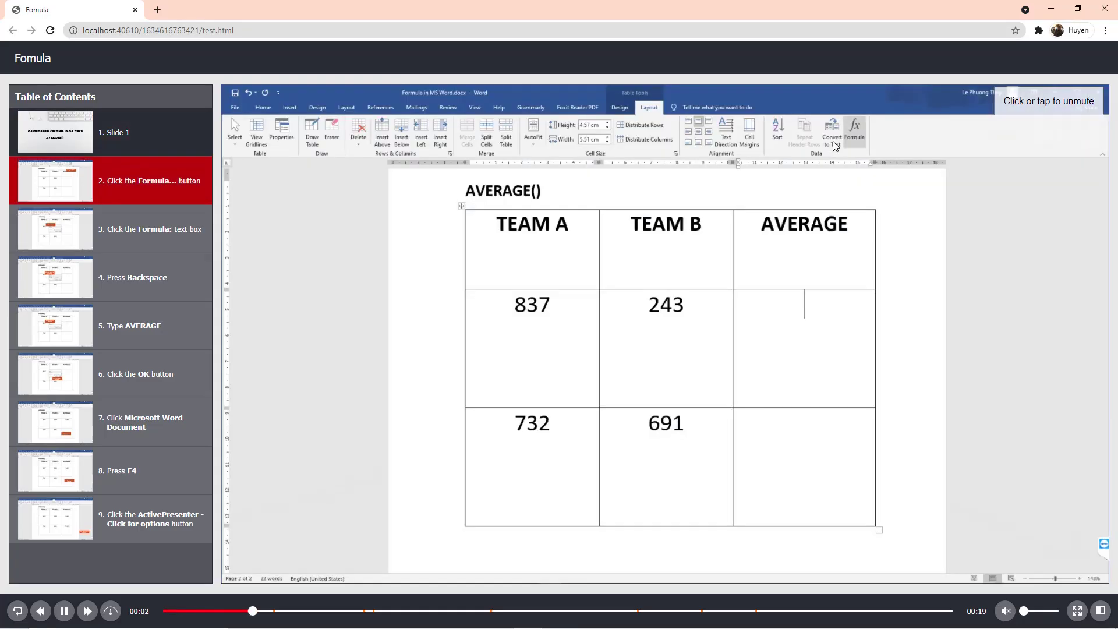
click(835, 146)
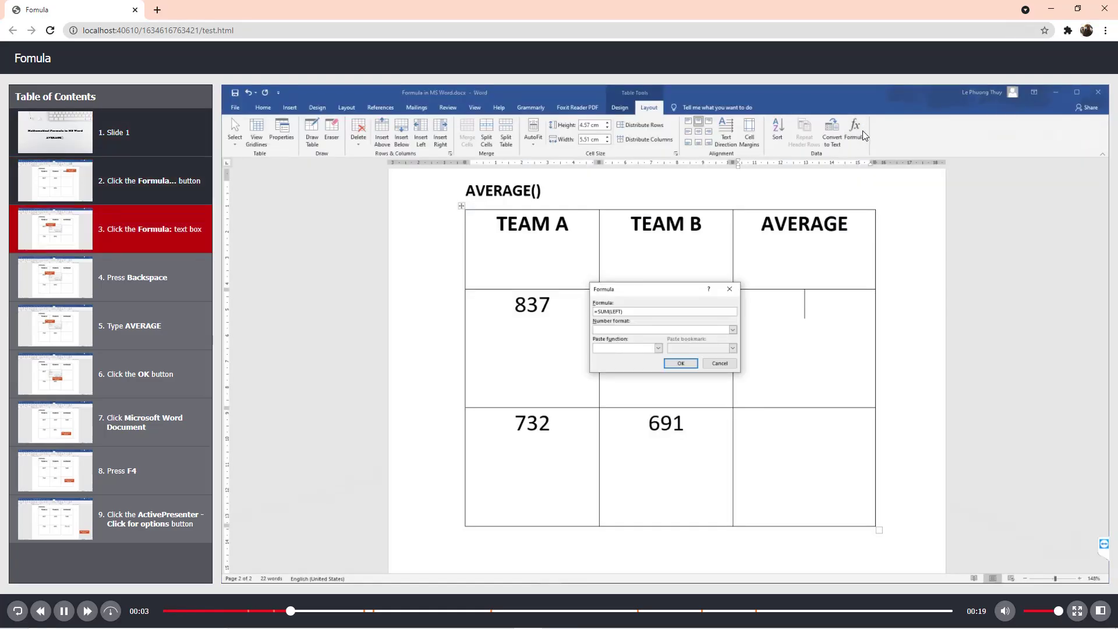
click(693, 365)
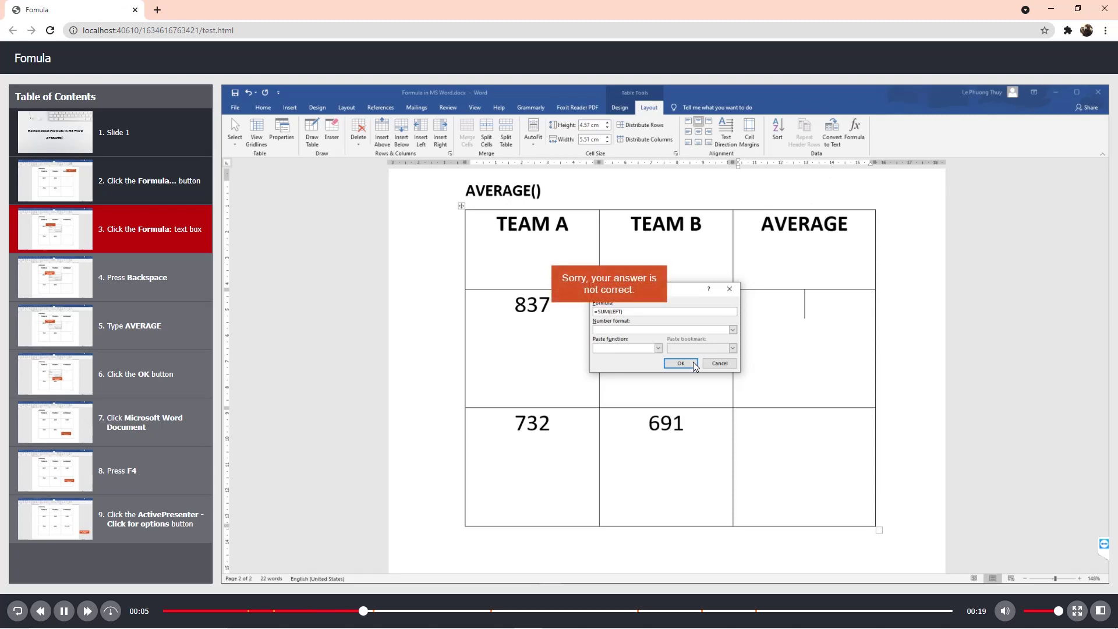
click(135, 10)
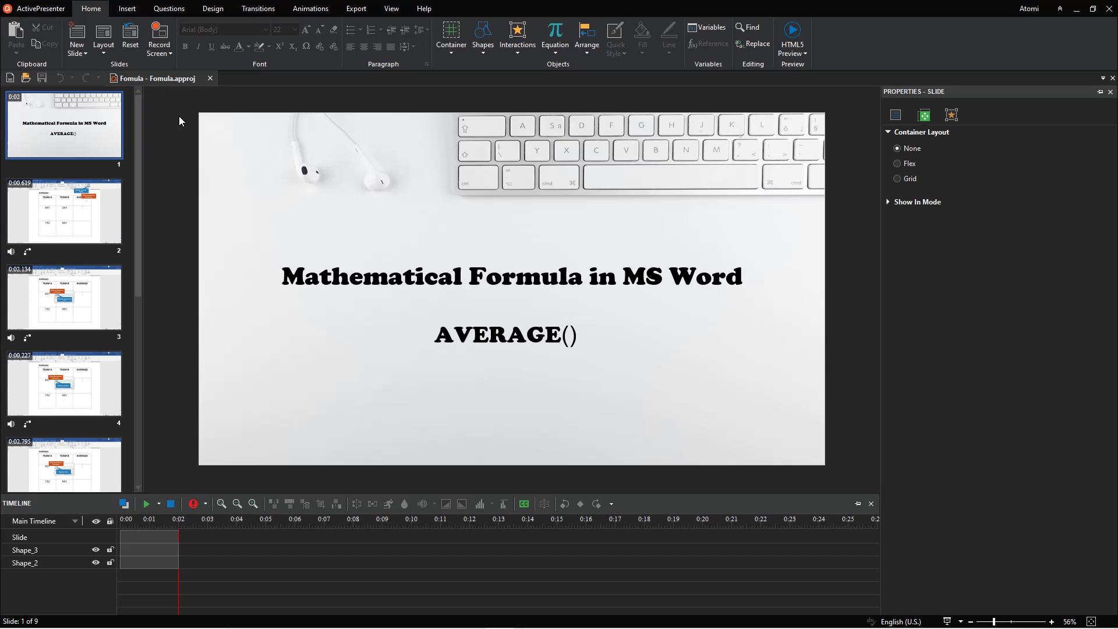
- On slide 5, tick Practice under Show In Mode for the Type AVERAGE callout
click(108, 212)
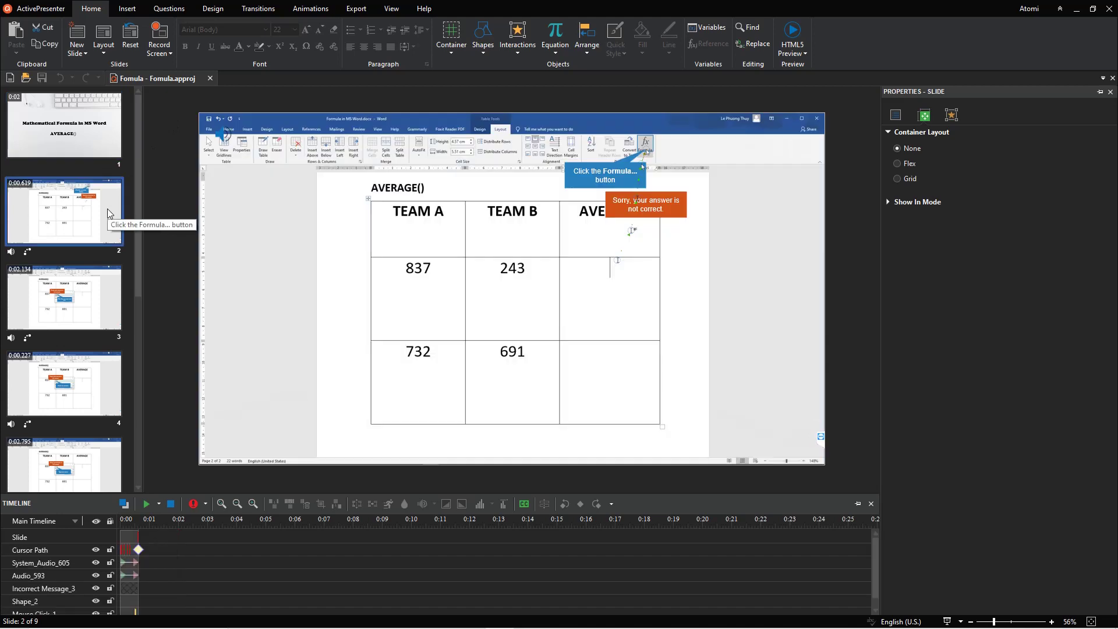
key(Down)
key(Down)
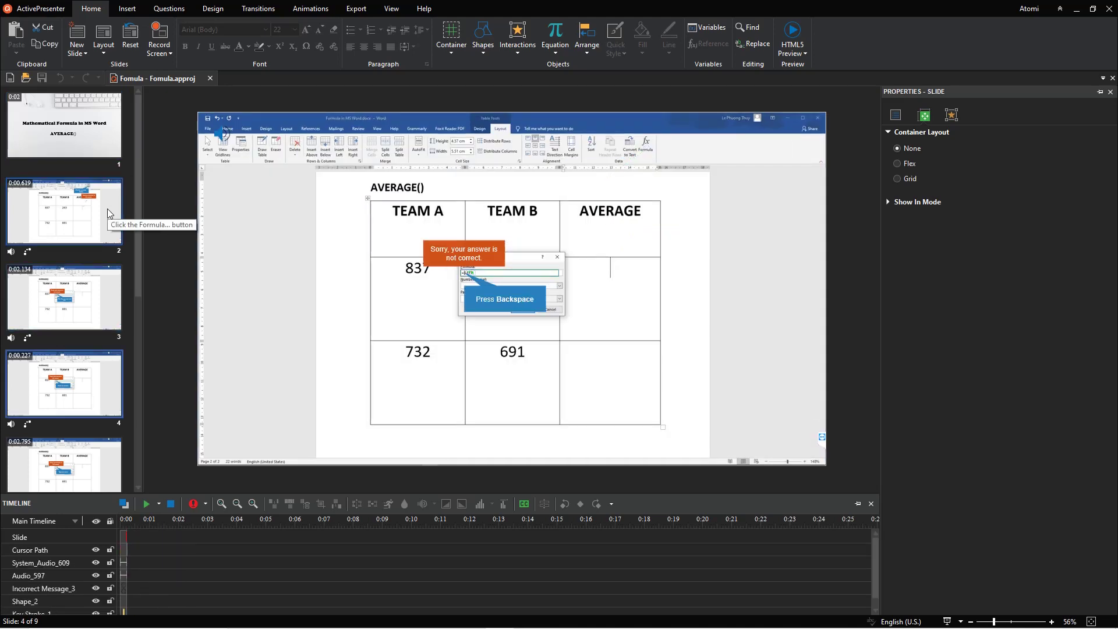
key(Down)
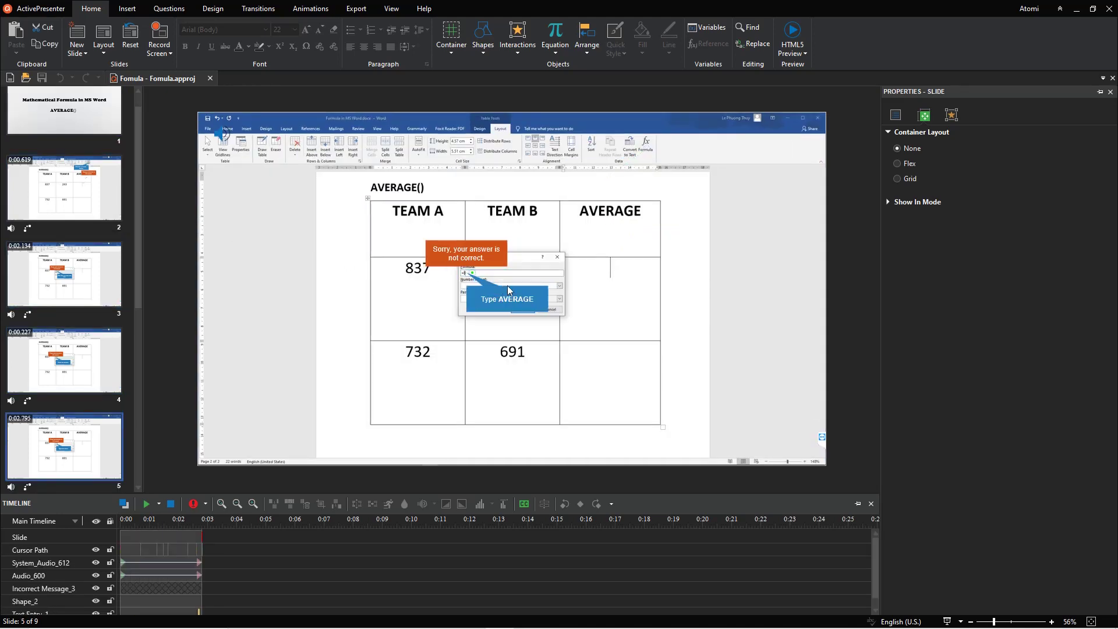
click(508, 288)
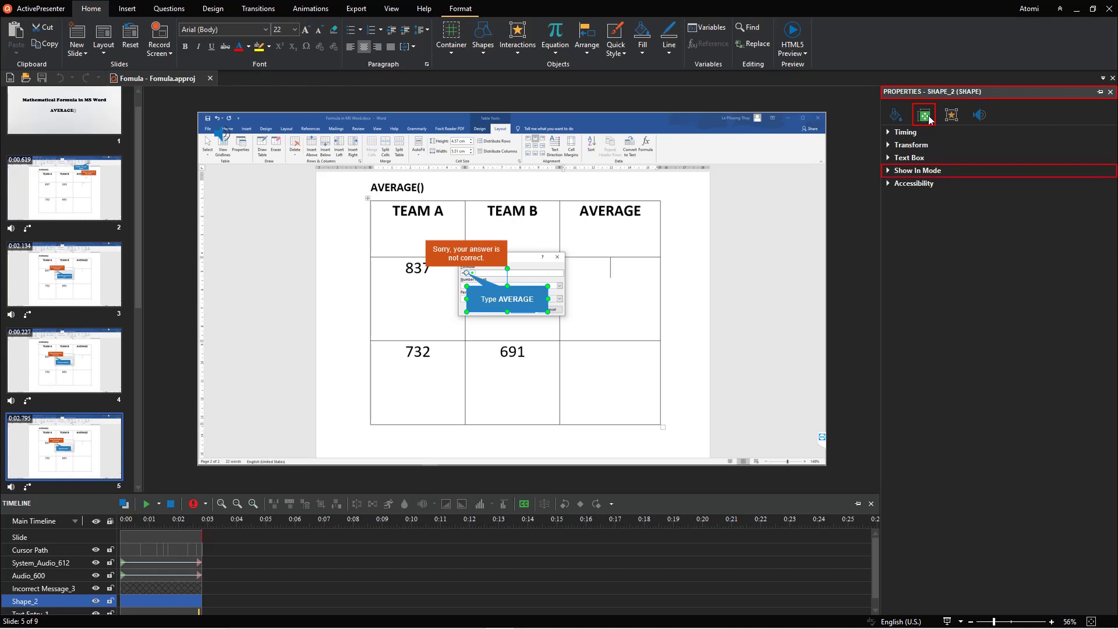
click(889, 172)
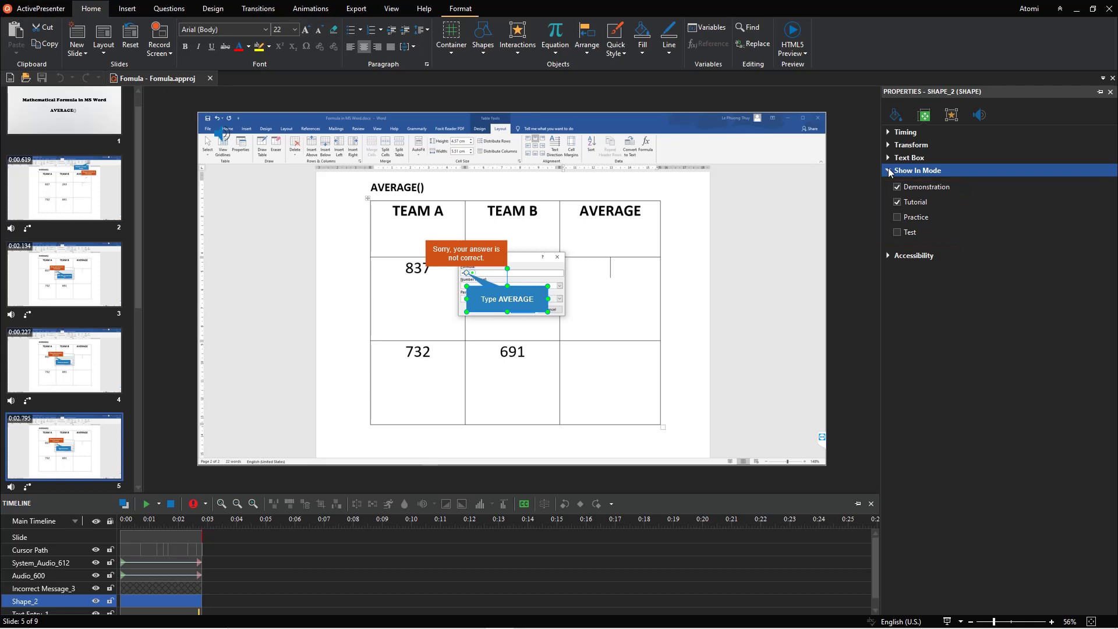
click(897, 219)
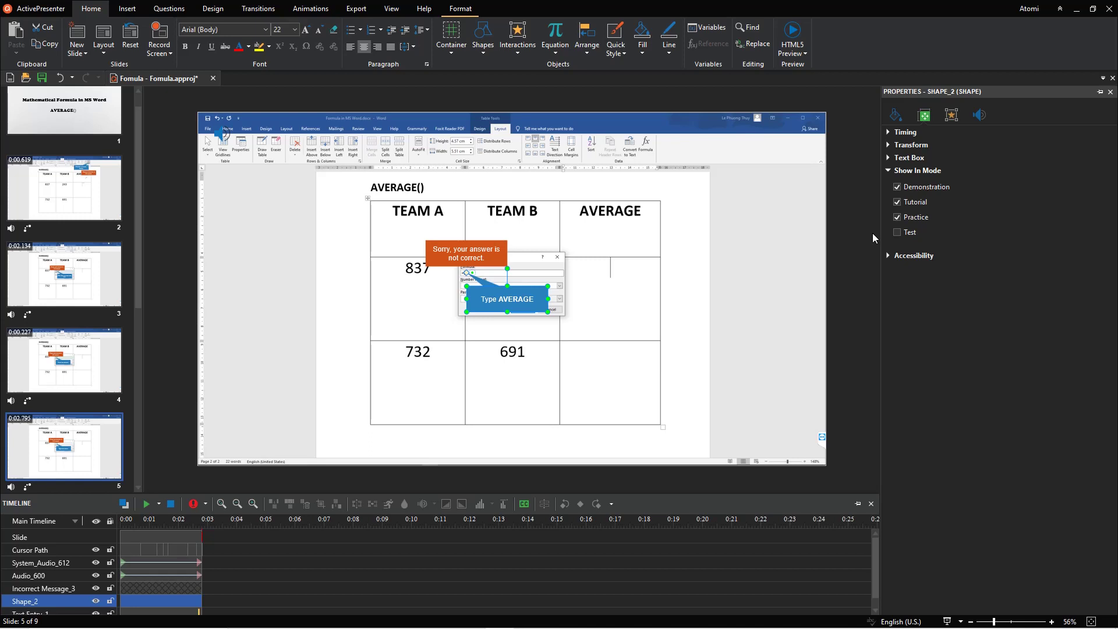
- In Player Settings, change the Side Bar position to None and apply with OK
click(367, 9)
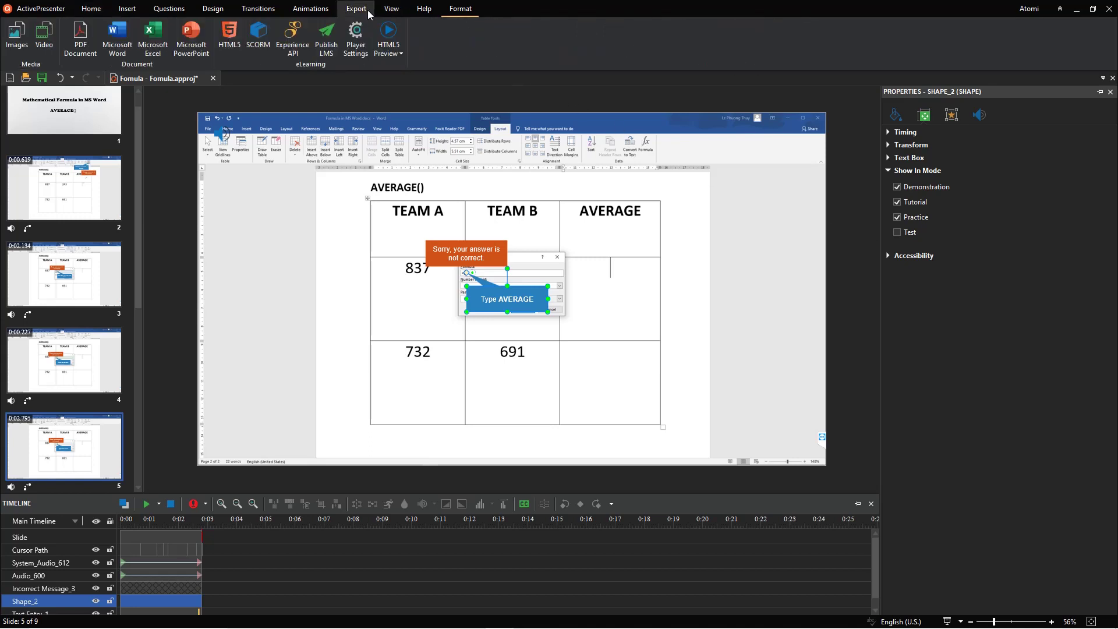
click(365, 51)
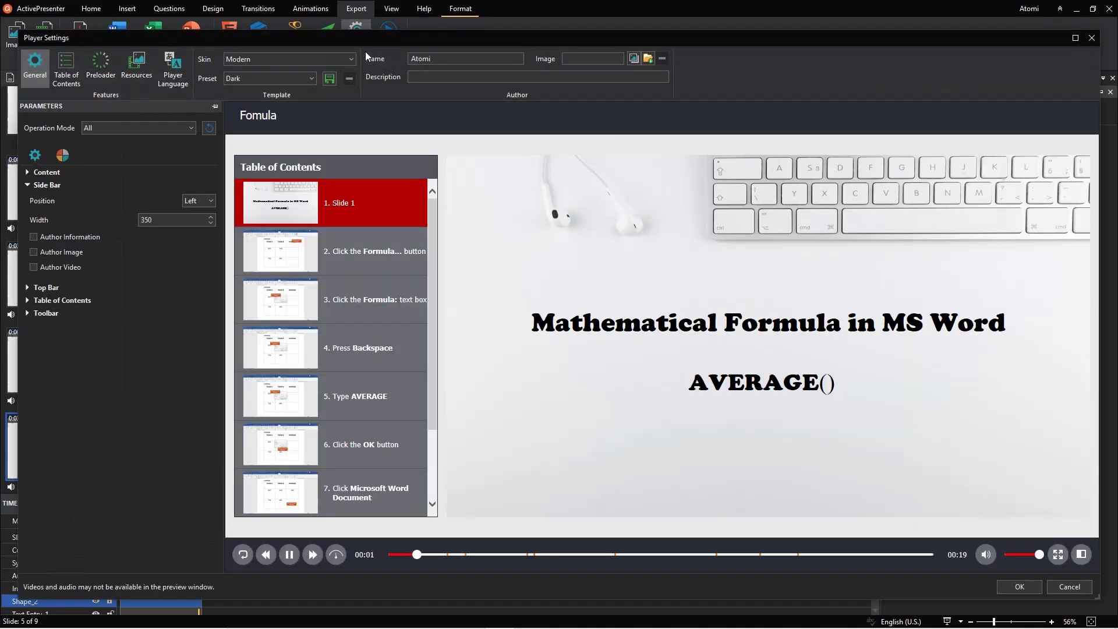
click(212, 201)
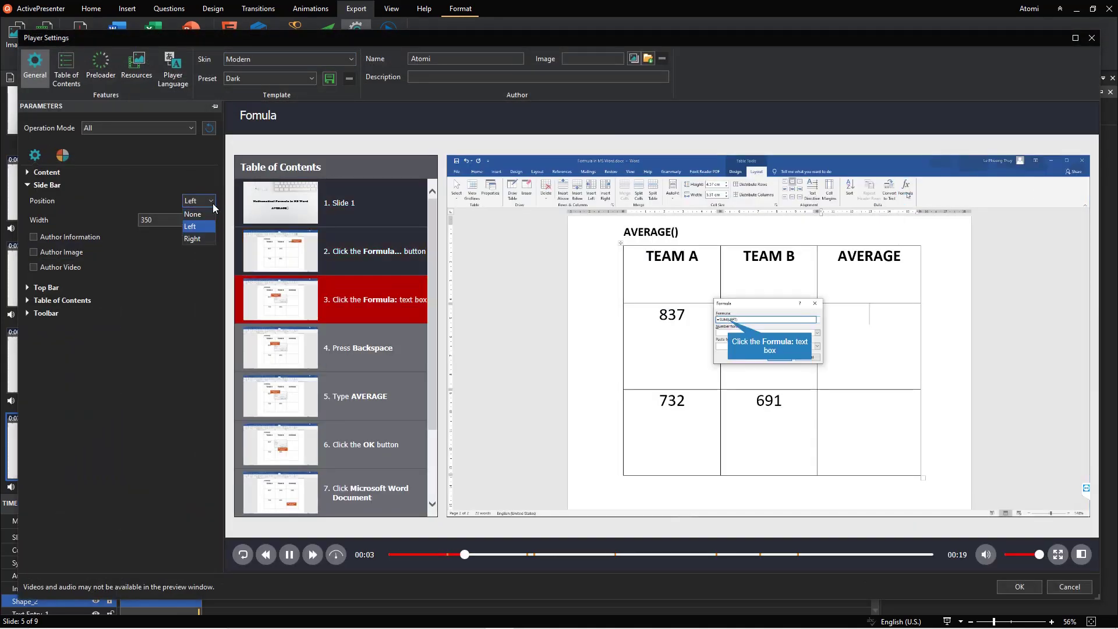
click(211, 215)
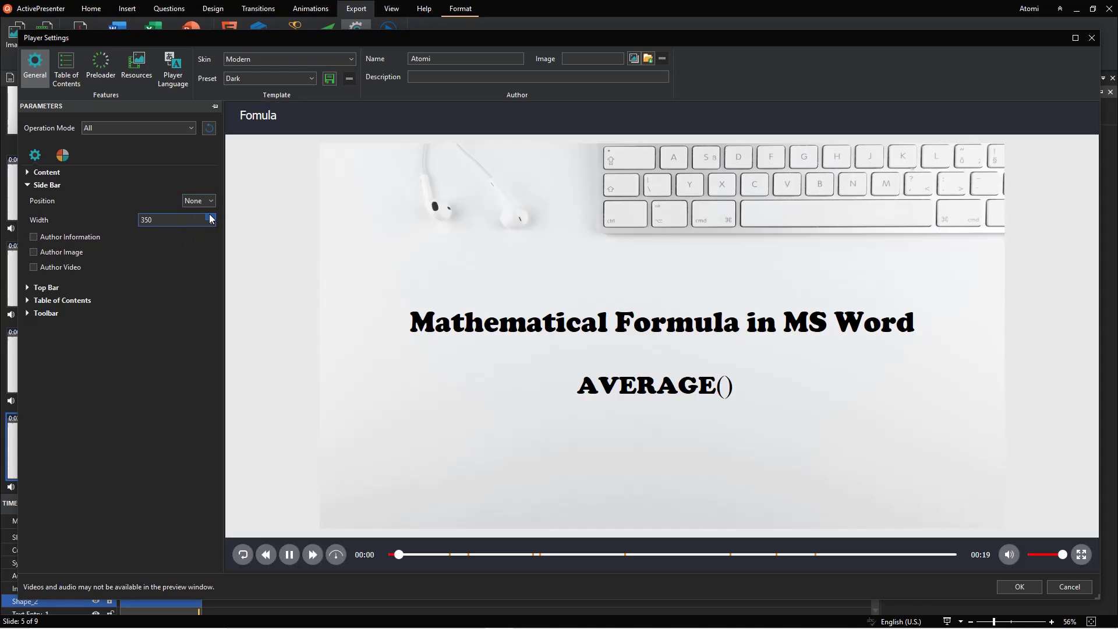
click(1008, 589)
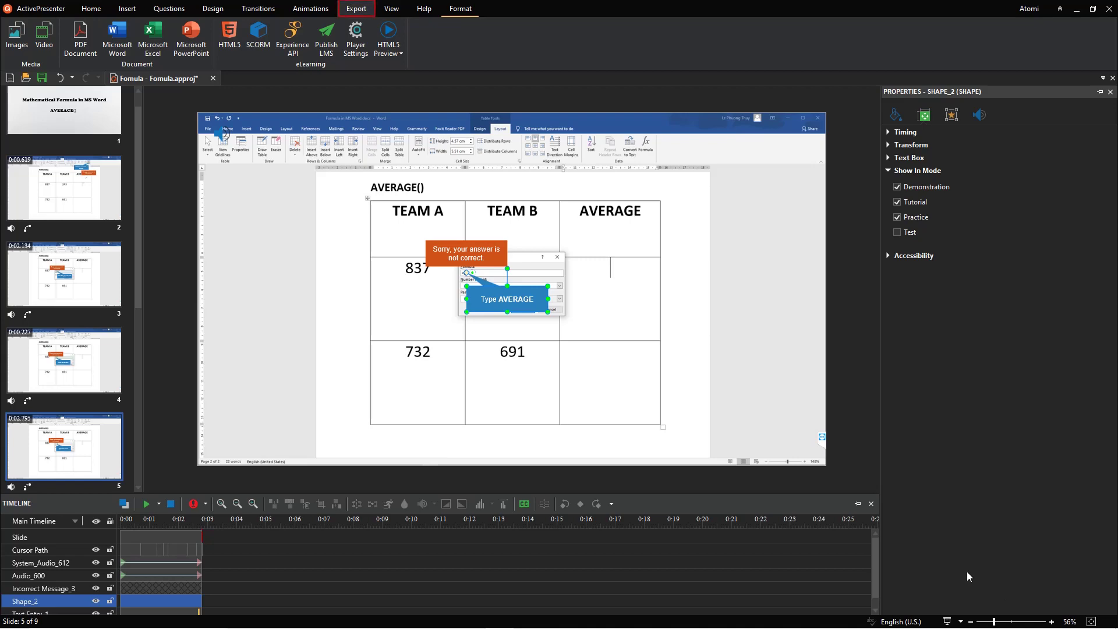
- Publish the HTML5 output with Demonstration and Tutorial unticked, then view the output folder
click(243, 50)
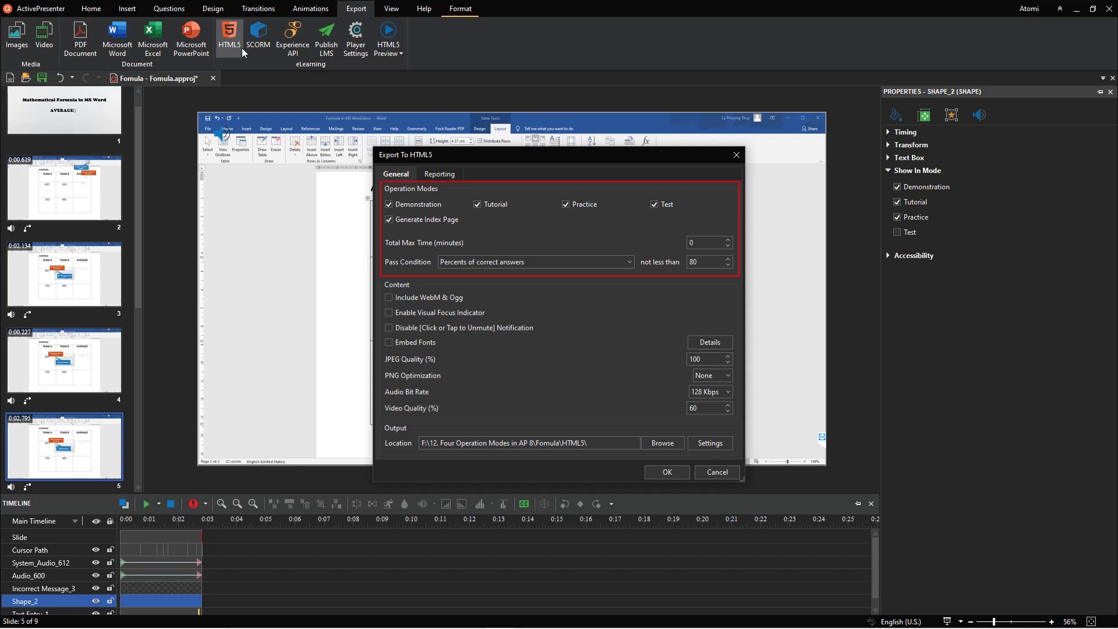
click(387, 204)
click(478, 204)
click(687, 470)
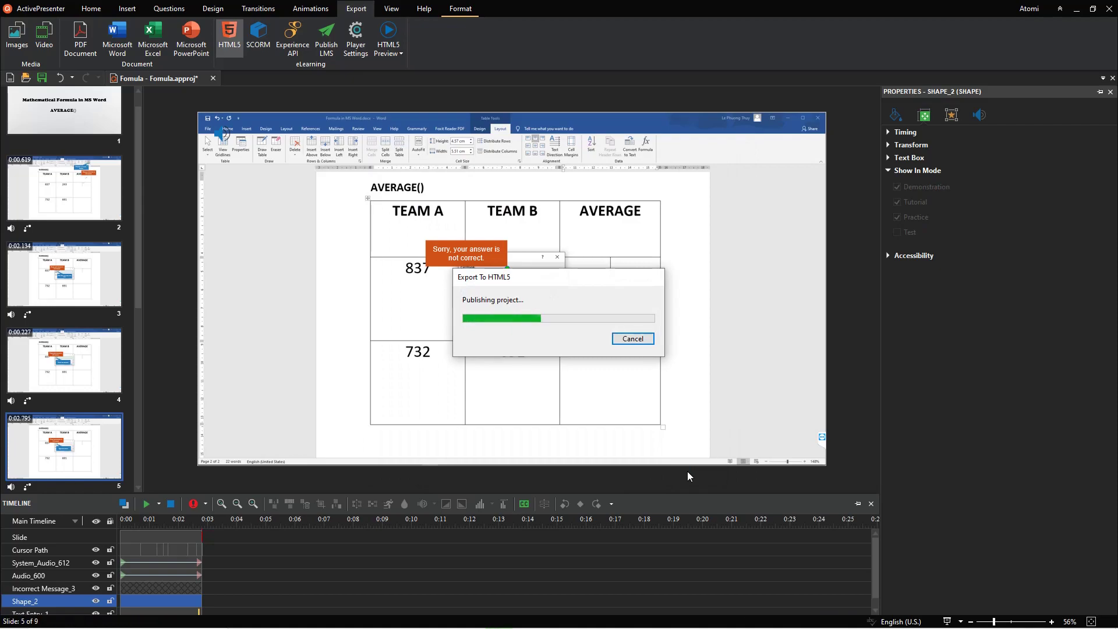
click(616, 340)
- Open practice.html in Chrome, close it, then open test.html from the output folder
double_click(206, 114)
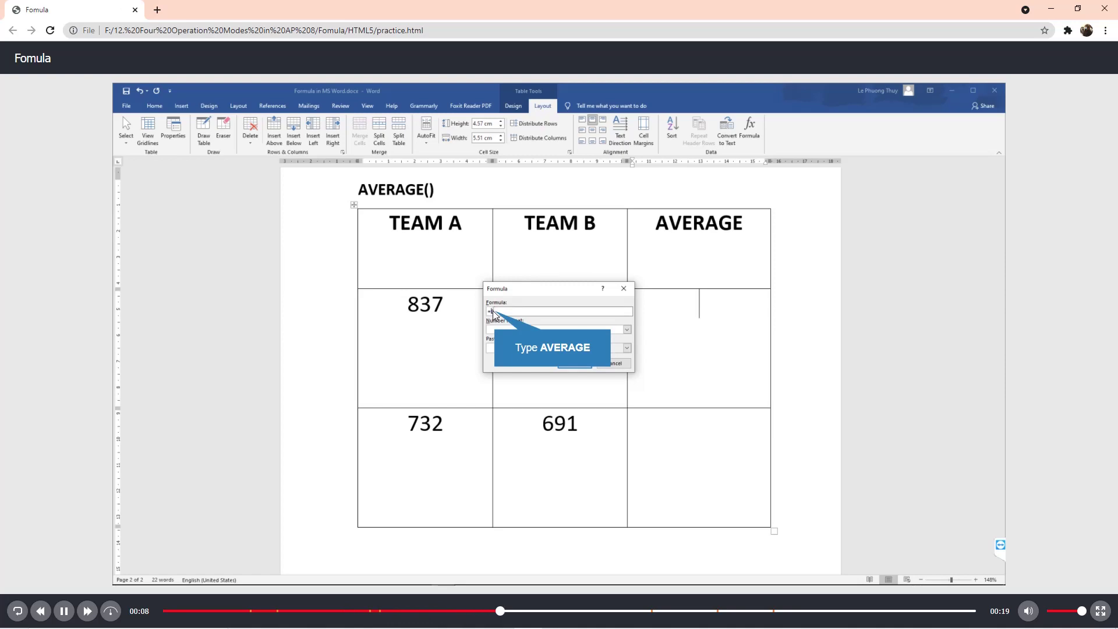
click(134, 9)
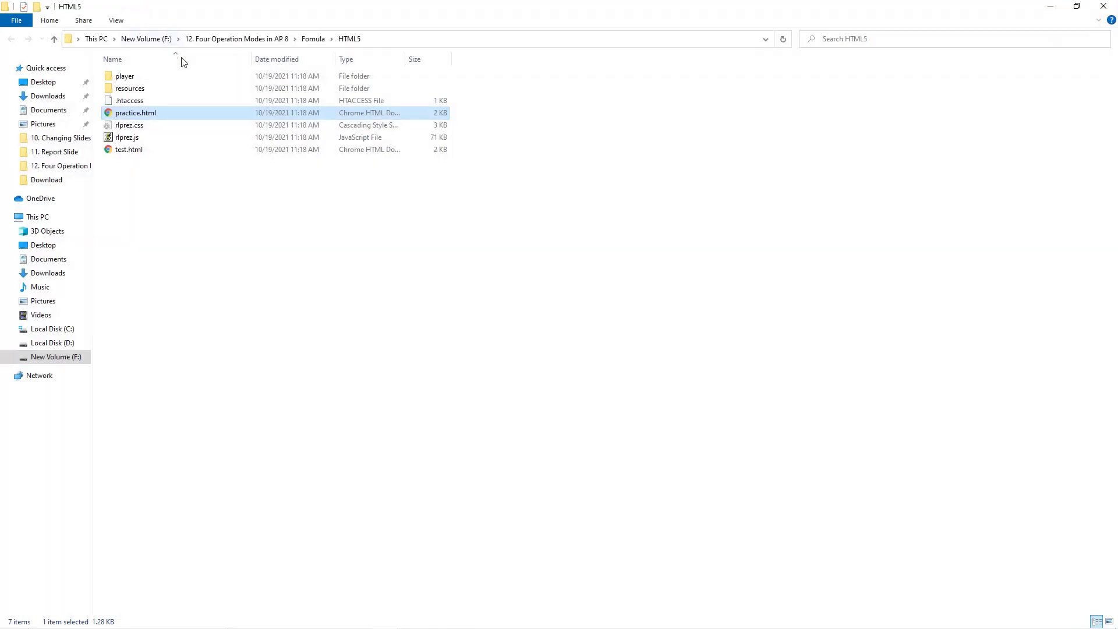
double_click(189, 150)
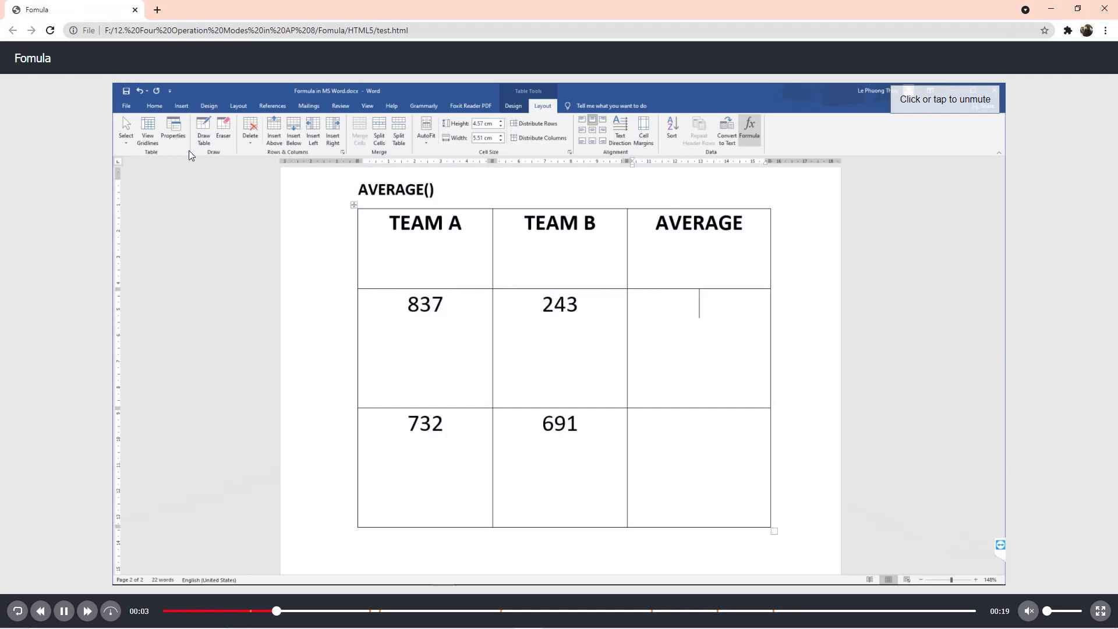